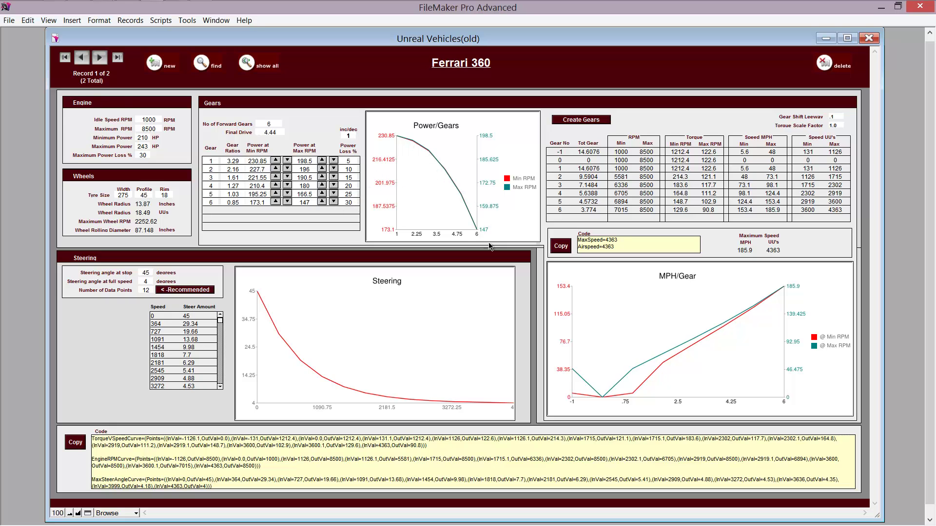
left_click(276, 169)
left_click(276, 169)
left_click(276, 168)
left_click(276, 169)
left_click(287, 169)
left_click(287, 169)
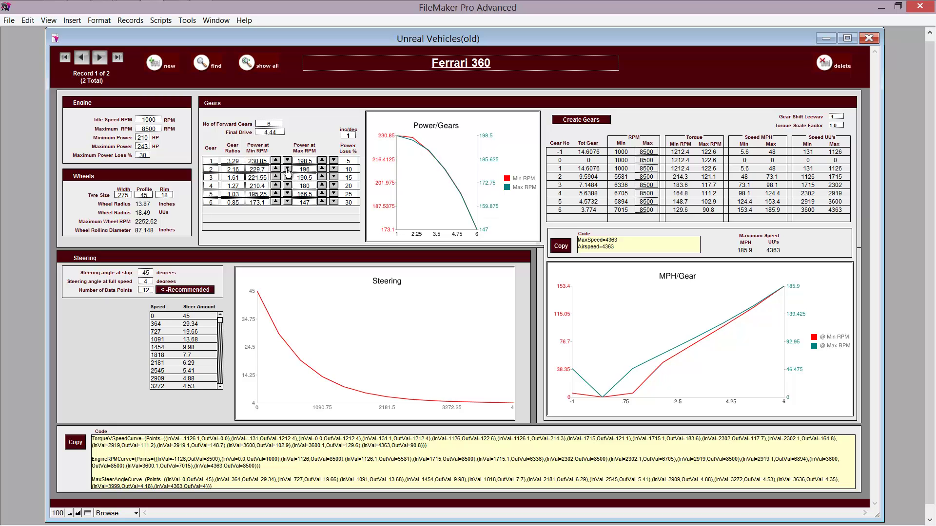
left_click(287, 169)
left_click(287, 169)
left_click(276, 161)
left_click(276, 161)
left_click(276, 160)
left_click(276, 161)
left_click(276, 160)
left_click(276, 161)
left_click(276, 161)
left_click(276, 161)
left_click(287, 161)
left_click(287, 161)
left_click(287, 161)
left_click(288, 161)
left_click(287, 161)
left_click(287, 161)
left_click(287, 161)
left_click(288, 161)
left_click(822, 231)
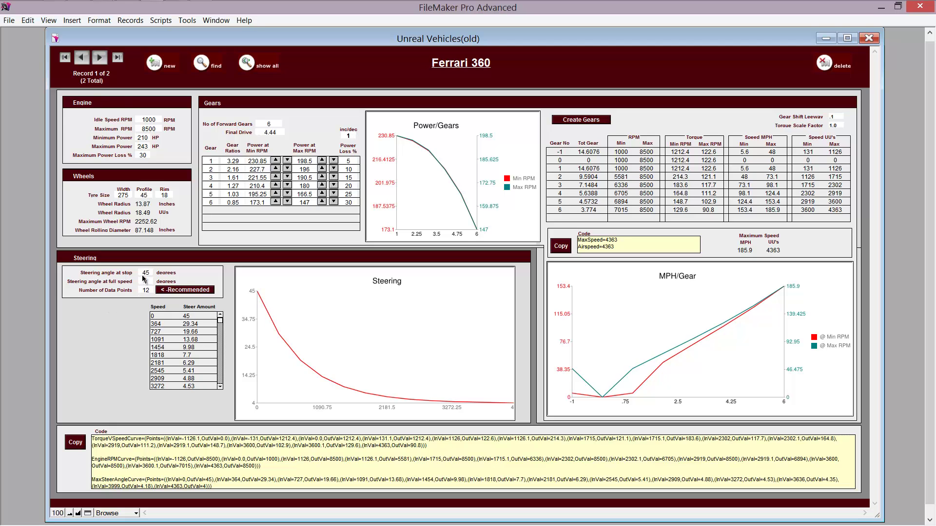
mouse_move(143, 277)
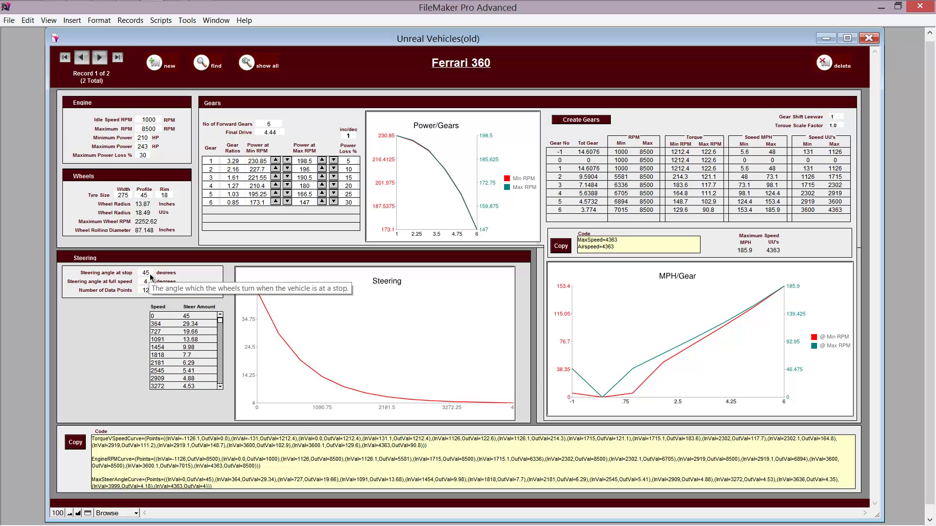
left_click(145, 273)
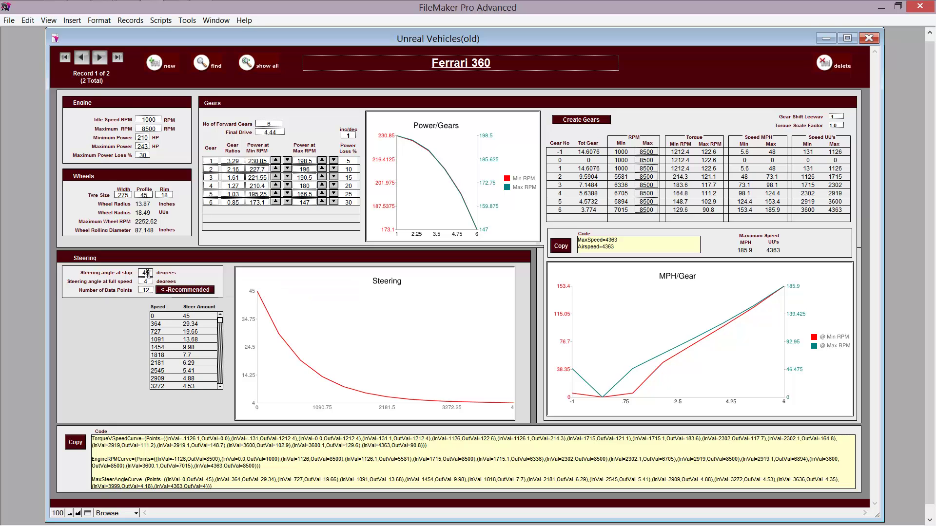
key("Tab")
left_click(119, 291)
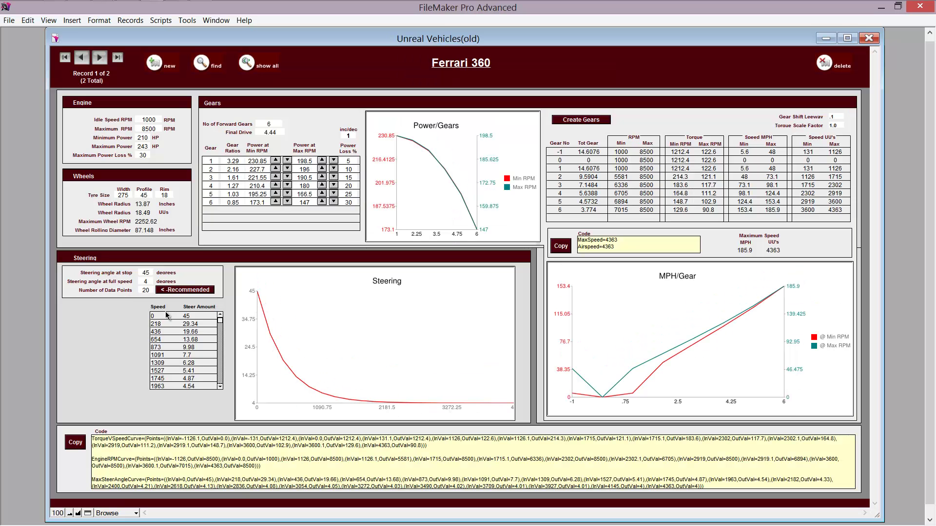
left_click_drag(150, 292, 132, 293)
type("12")
left_click(131, 294)
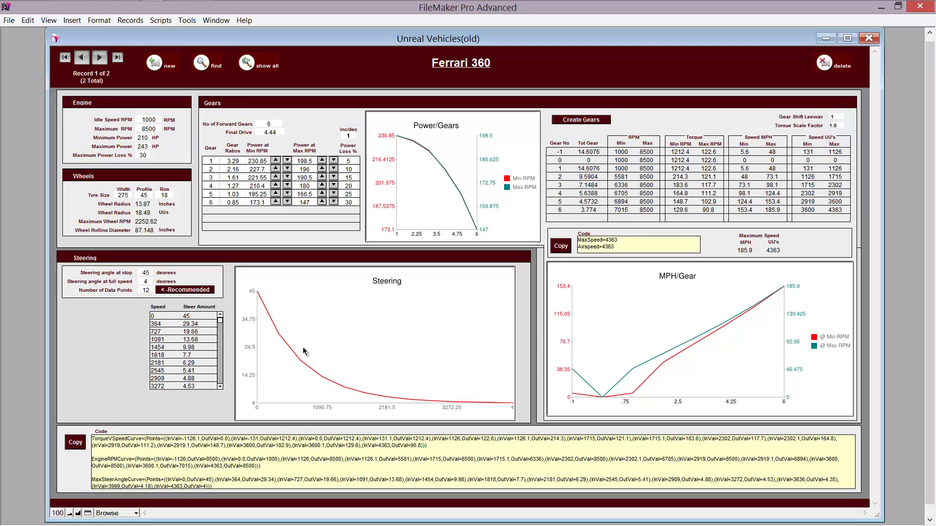
left_click(108, 445)
left_click(94, 452)
left_click_drag(92, 439, 409, 491)
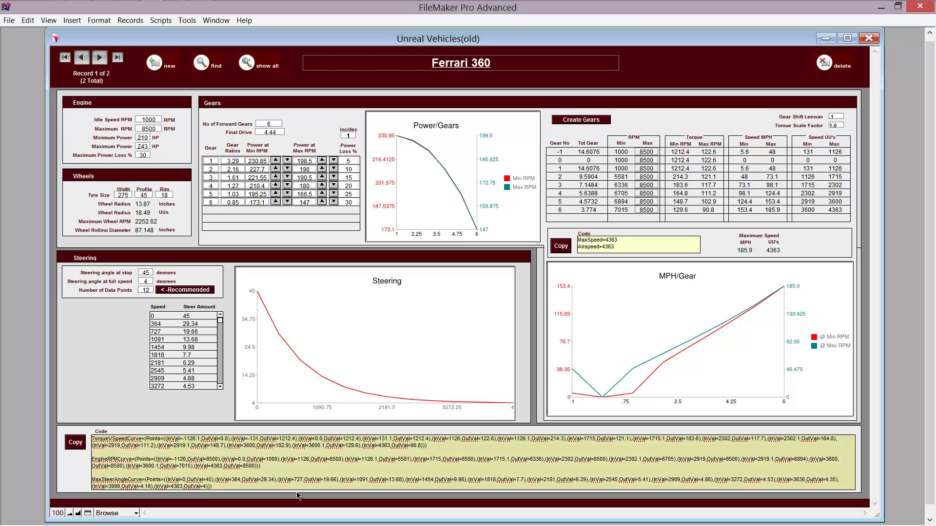
left_click(218, 486)
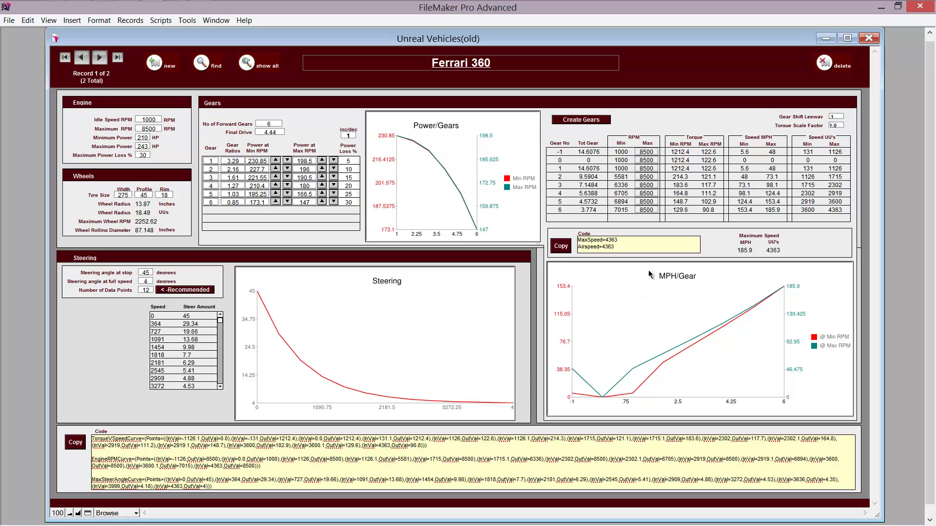
left_click(625, 246)
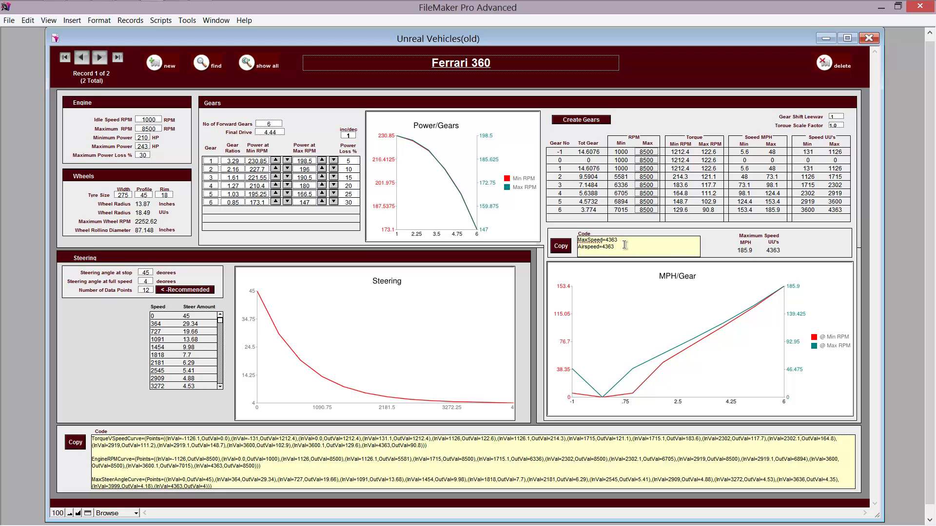
left_click_drag(625, 245, 578, 238)
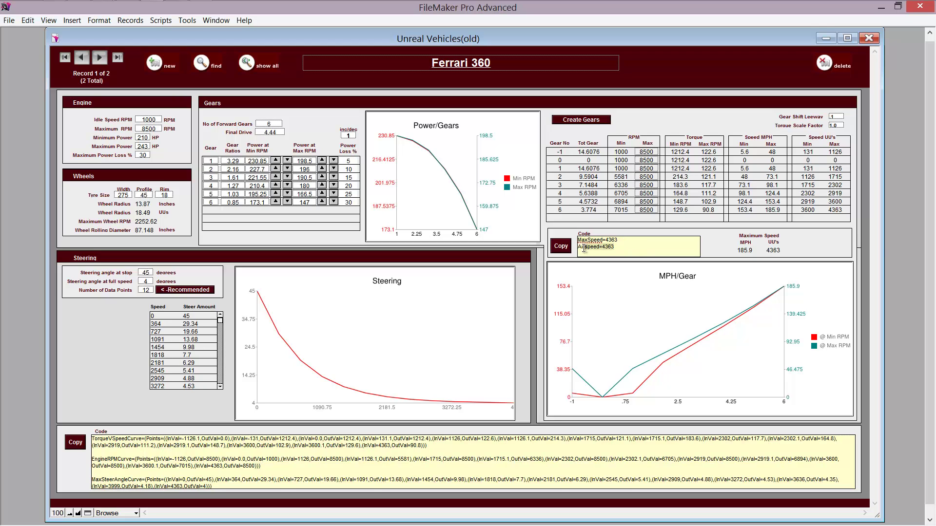